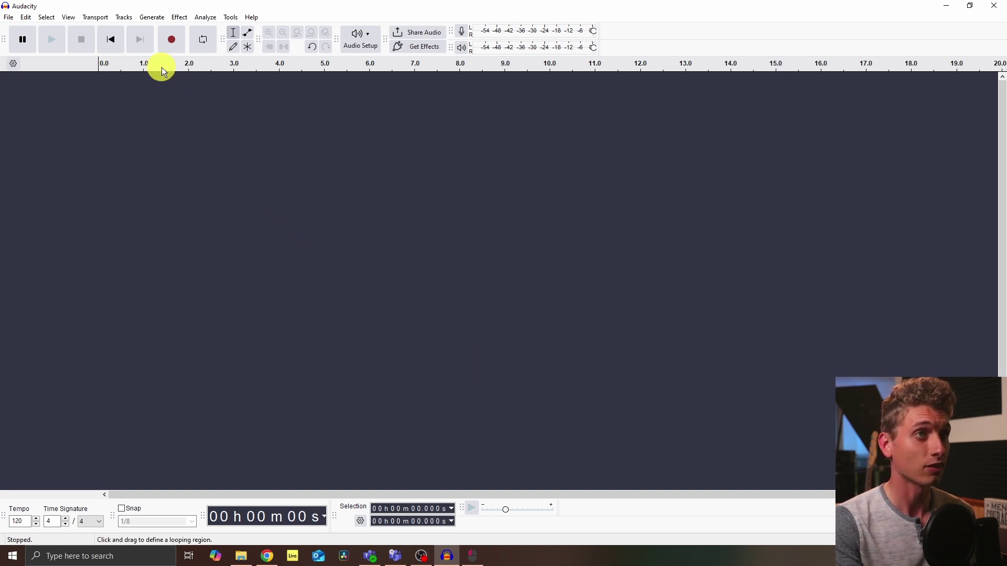
Generate a roughly 30-second, 120 BPM Metronome Tick rhythm track in Audio 1
{"action": "left_click", "coordinate": [152, 18]}
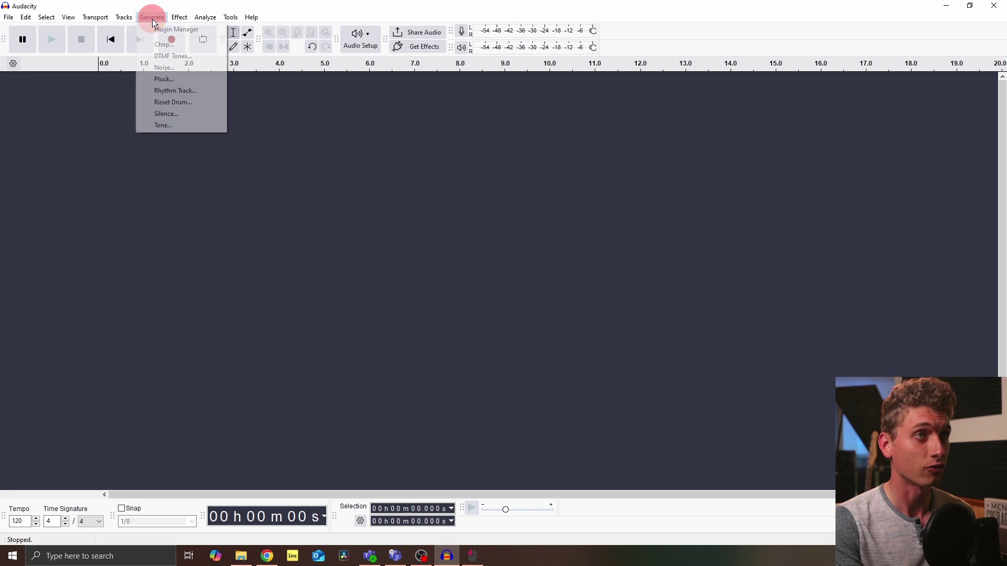
{"action": "left_click", "coordinate": [173, 93]}
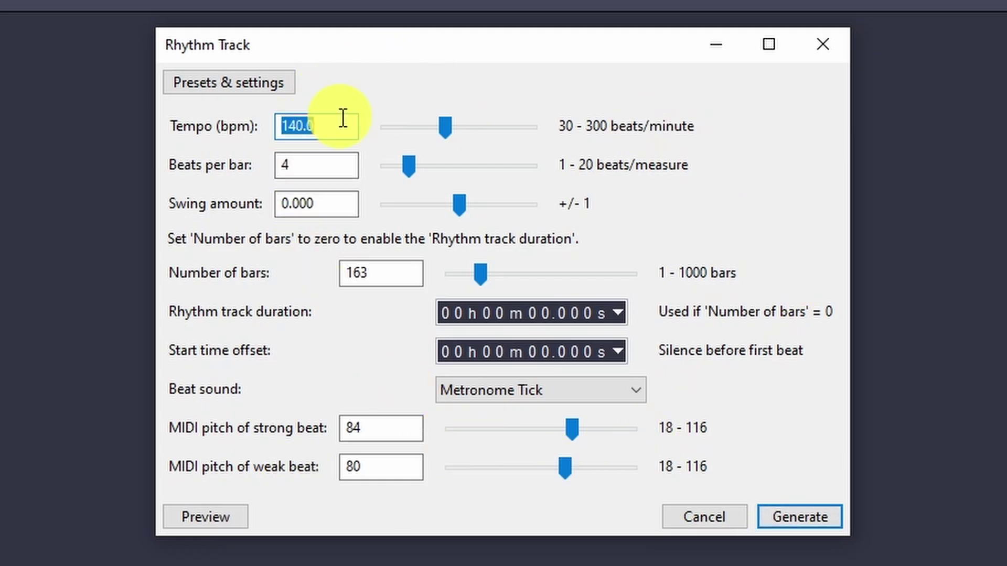
{"action": "left_click", "coordinate": [810, 518]}
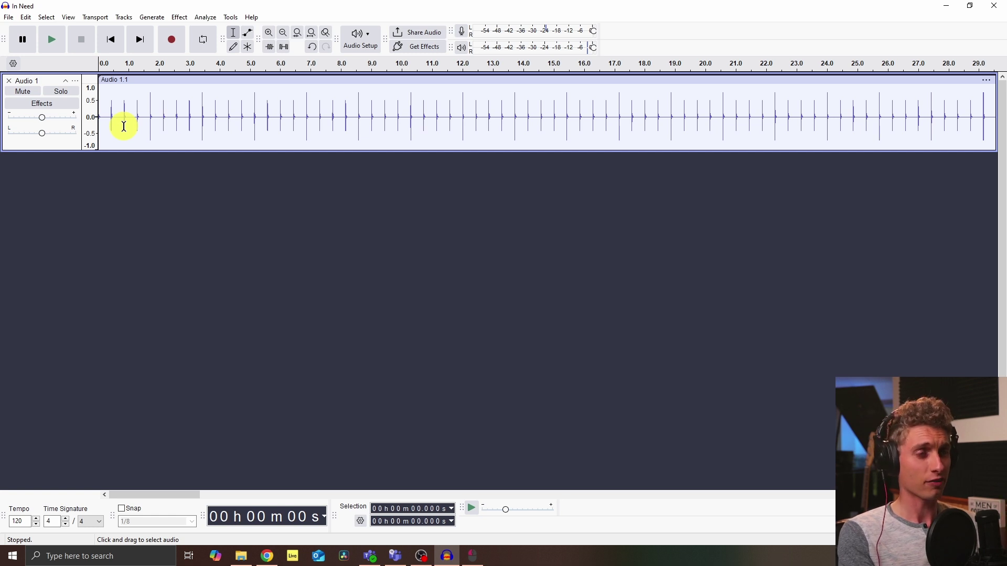
Add an empty mono track and record a roughly five-second take of the metronome into it
{"action": "left_click", "coordinate": [150, 20]}
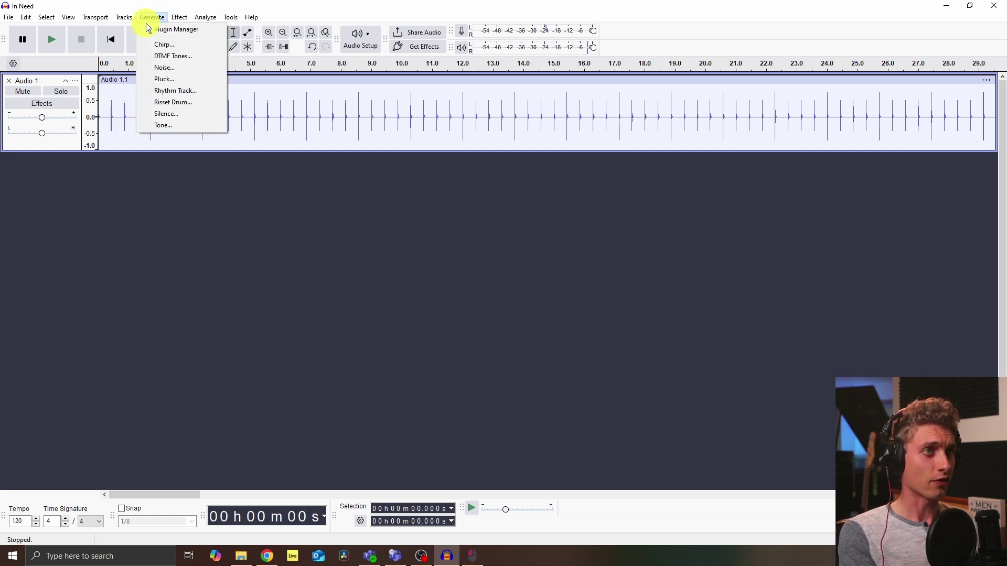
{"action": "mouse_move", "coordinate": [143, 29]}
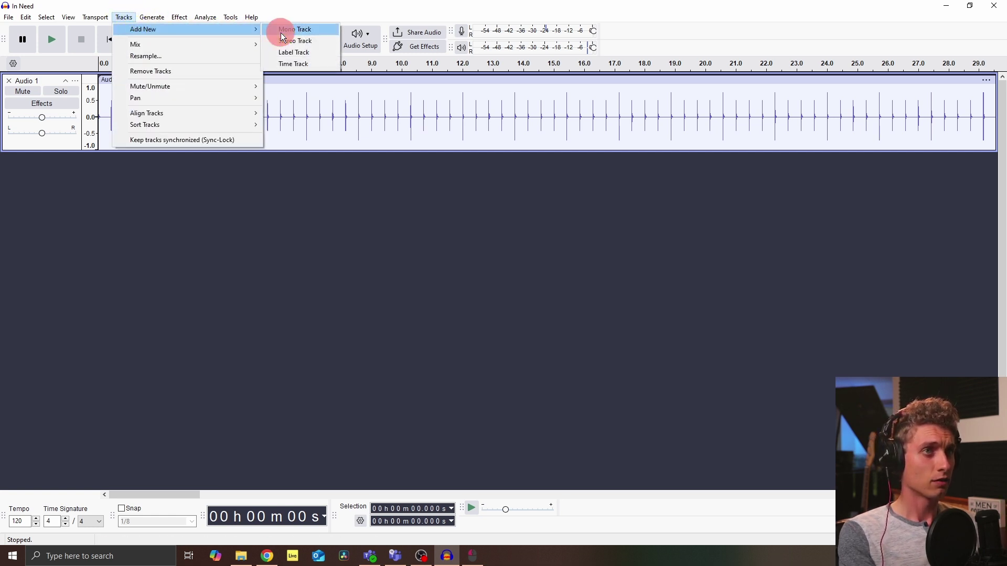
{"action": "left_click", "coordinate": [283, 32]}
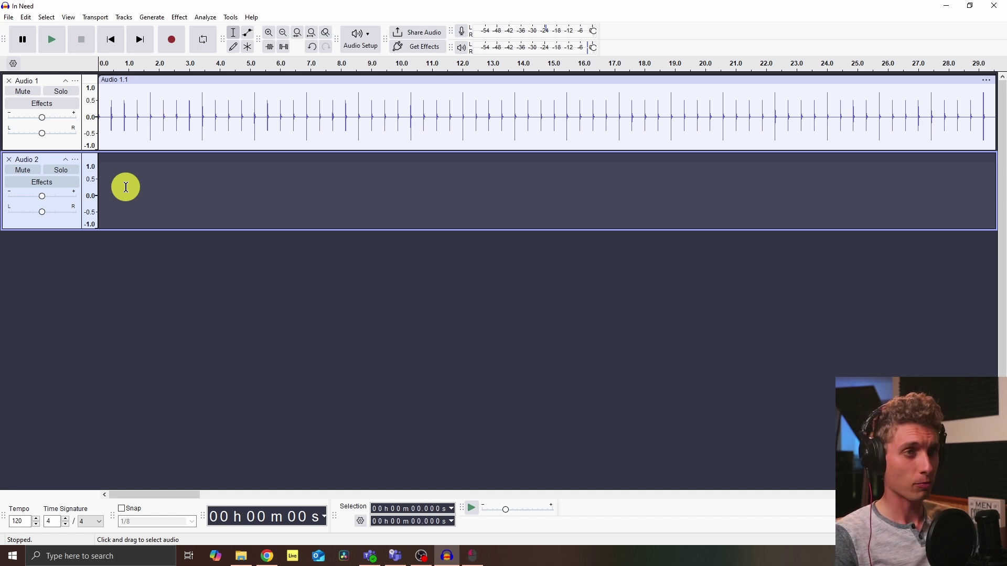
{"action": "left_click", "coordinate": [326, 32]}
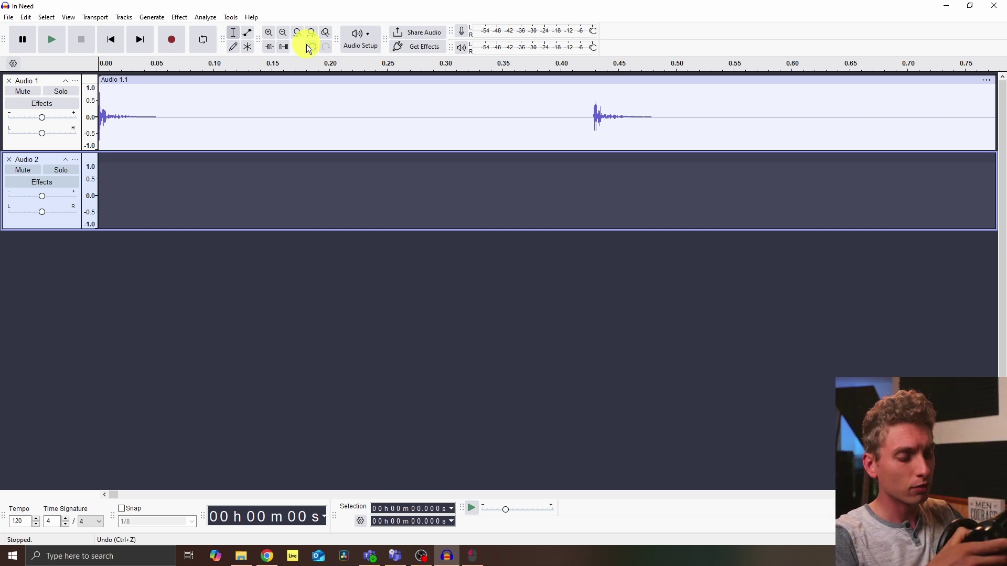
{"action": "left_click", "coordinate": [176, 43]}
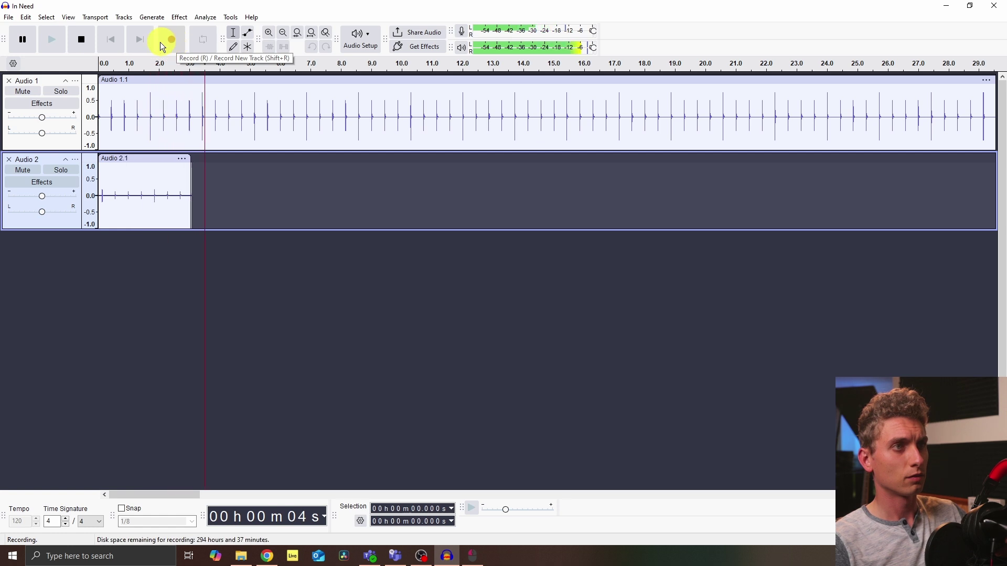
{"action": "left_click", "coordinate": [82, 39]}
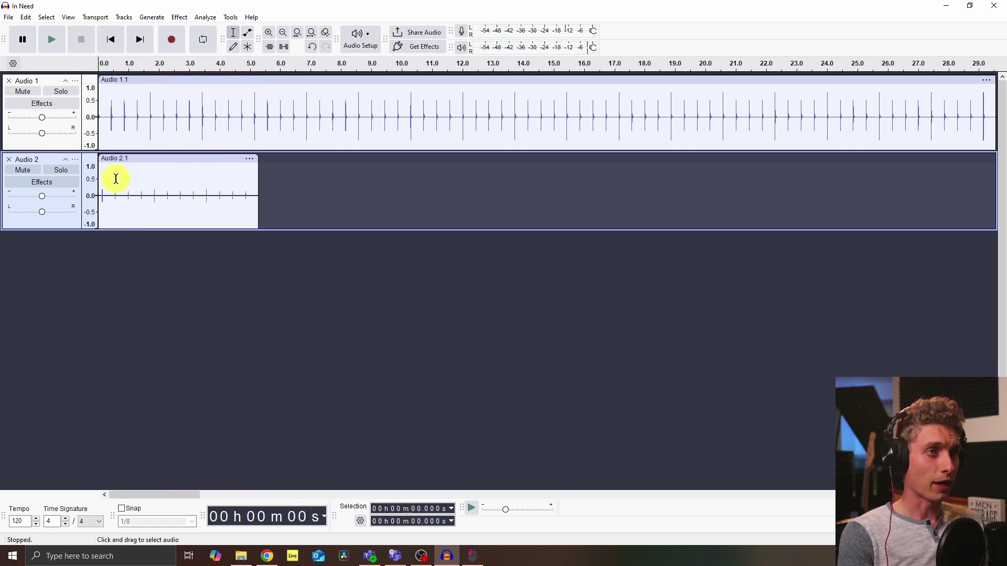
Zoom in and select from a generated click to its recorded echo, 0.861 to 0.992 s
{"action": "scroll", "coordinate": [113, 180], "scroll_direction": "up", "scroll_amount": 1, "text": "ctrl"}
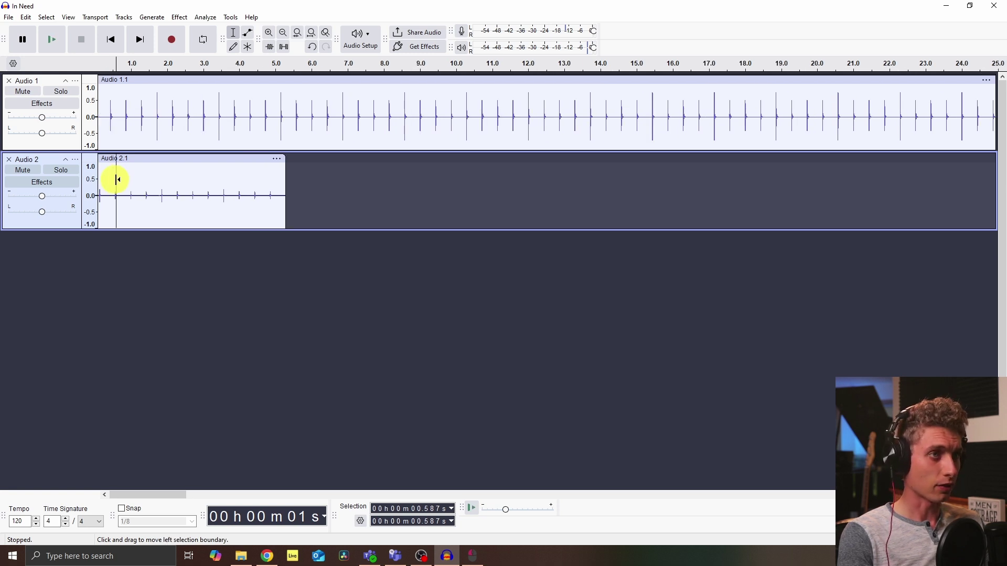
{"action": "scroll", "coordinate": [116, 180], "scroll_direction": "up", "scroll_amount": 3, "text": "ctrl"}
{"action": "scroll", "coordinate": [117, 179], "scroll_direction": "up", "scroll_amount": 2, "text": "ctrl"}
{"action": "scroll", "coordinate": [123, 182], "scroll_direction": "up", "scroll_amount": 2, "text": "ctrl"}
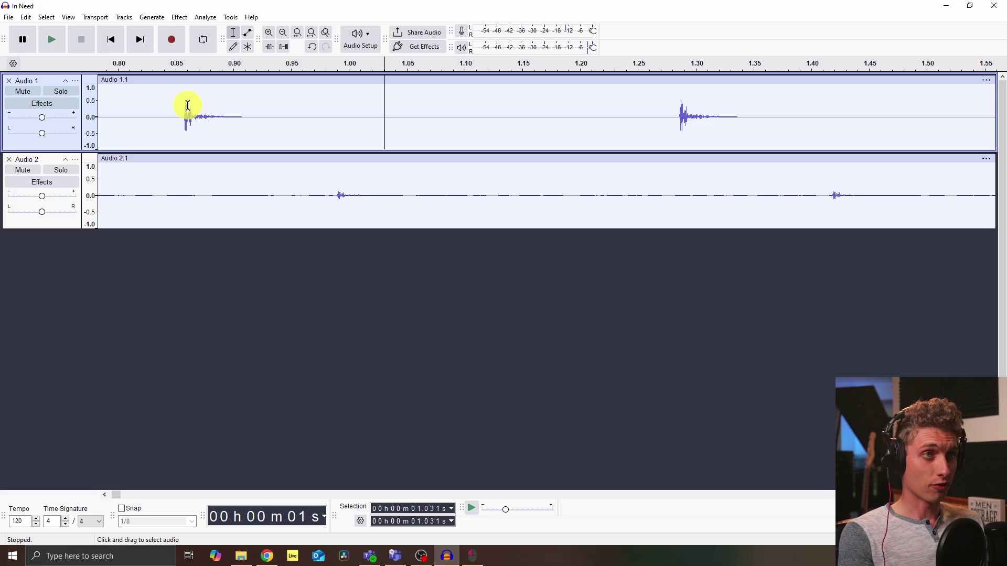
{"action": "mouse_move", "coordinate": [187, 104]}
{"action": "left_mouse_down"}
{"action": "mouse_move", "coordinate": [268, 187]}
{"action": "mouse_move", "coordinate": [339, 208]}
{"action": "left_mouse_up"}
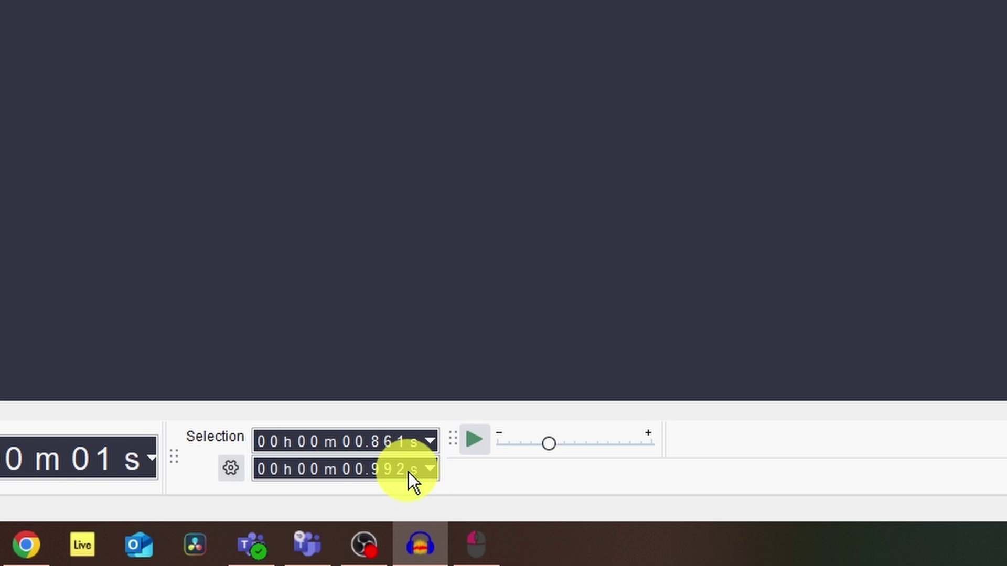
Calculate 0.992 − 0.861 = 0.131 s in Calculator, then close it
{"action": "type", "text": "992"}
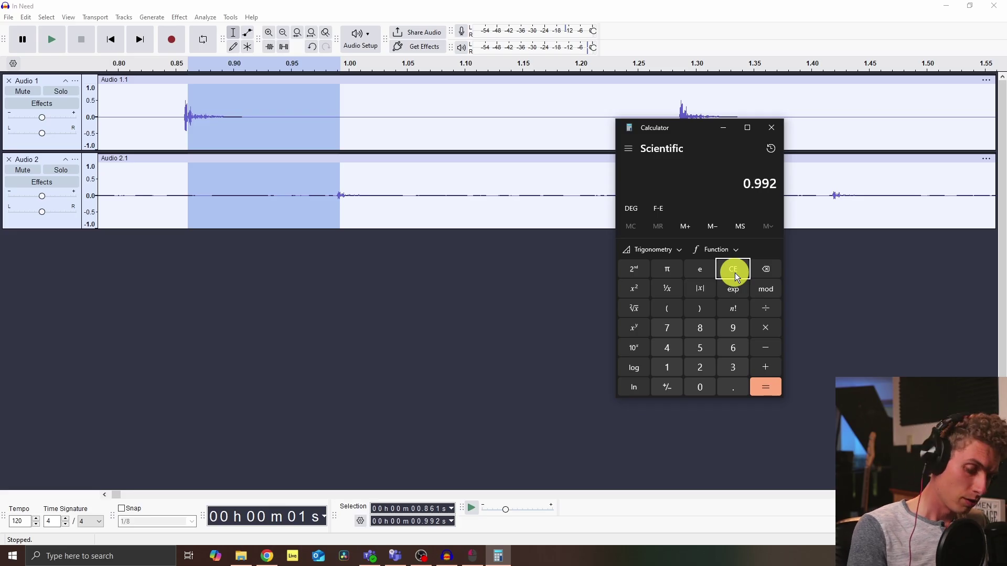
{"action": "key", "text": "minus"}
{"action": "type", "text": ".8"}
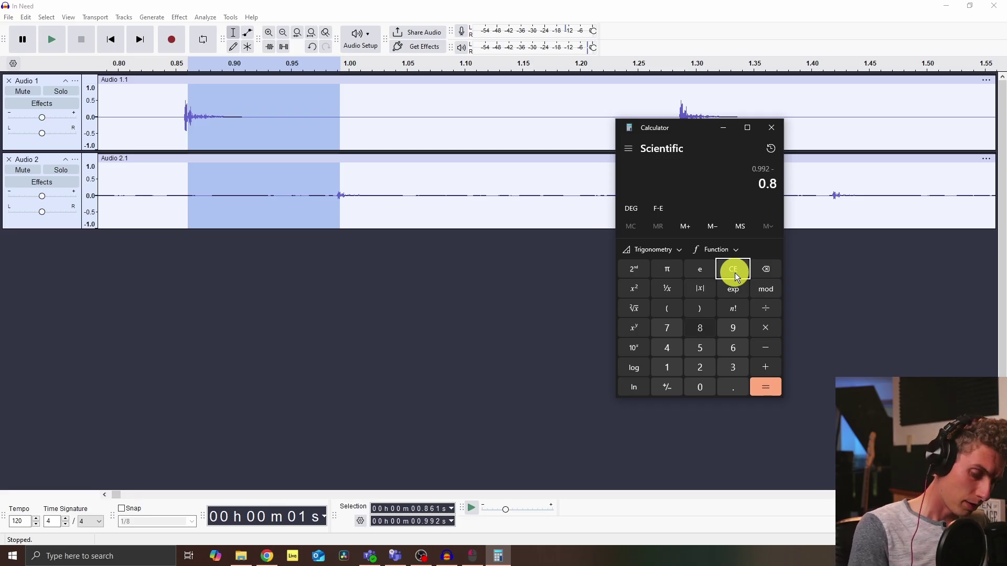
{"action": "type", "text": "61"}
{"action": "key", "text": "Return"}
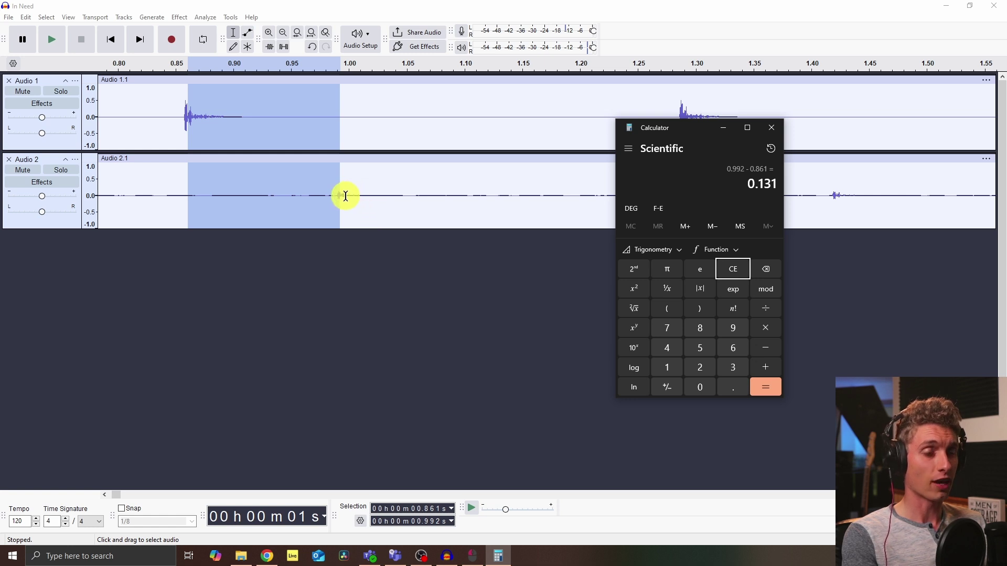
{"action": "key", "text": "alt+F4"}
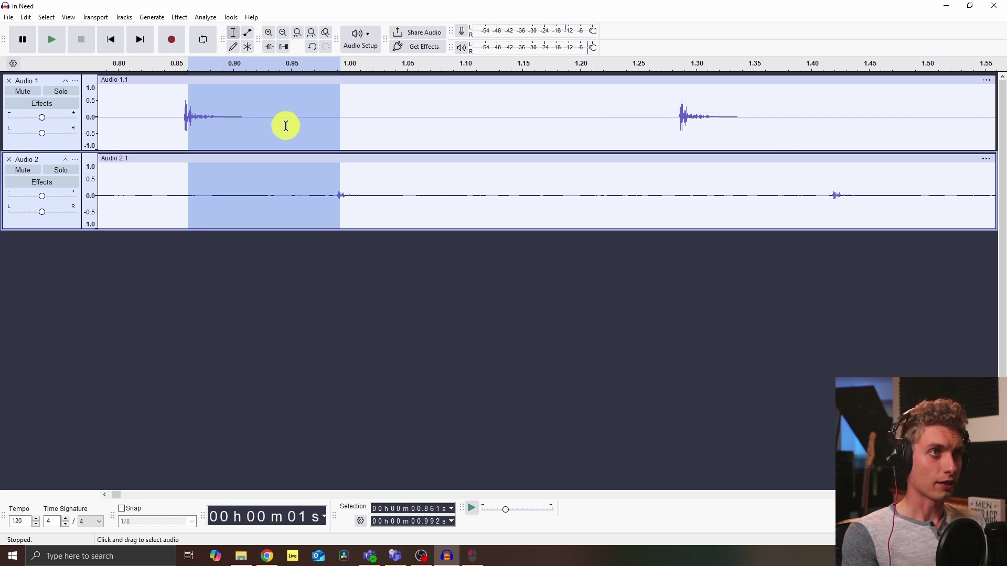
Set latency compensation to -240 ms in Preferences and delete the old test recording track
{"action": "left_click", "coordinate": [25, 17]}
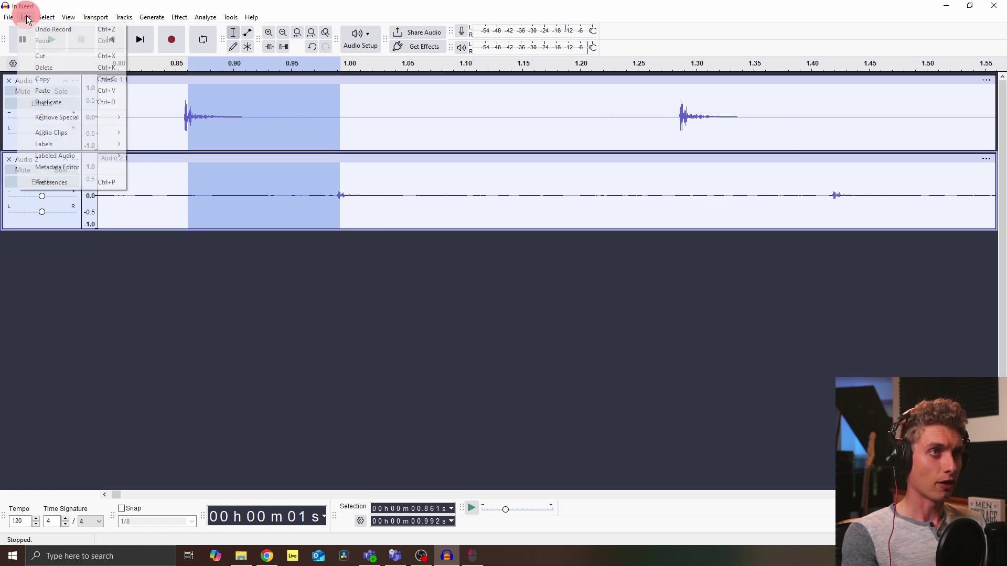
{"action": "left_click", "coordinate": [58, 182]}
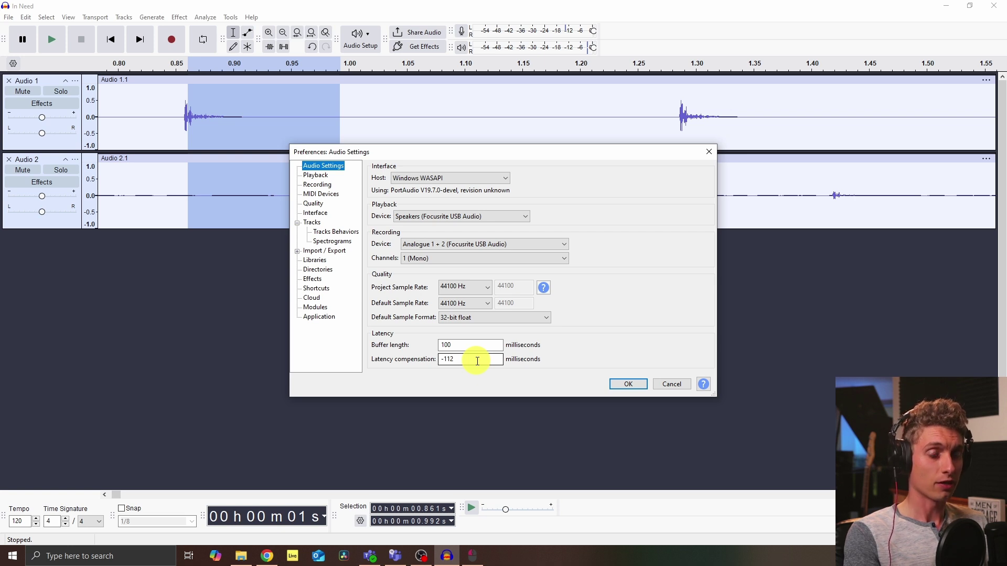
{"action": "left_click", "coordinate": [477, 362]}
{"action": "key", "text": "BackSpace"}
{"action": "key", "text": "BackSpace"}
{"action": "key", "text": "BackSpace"}
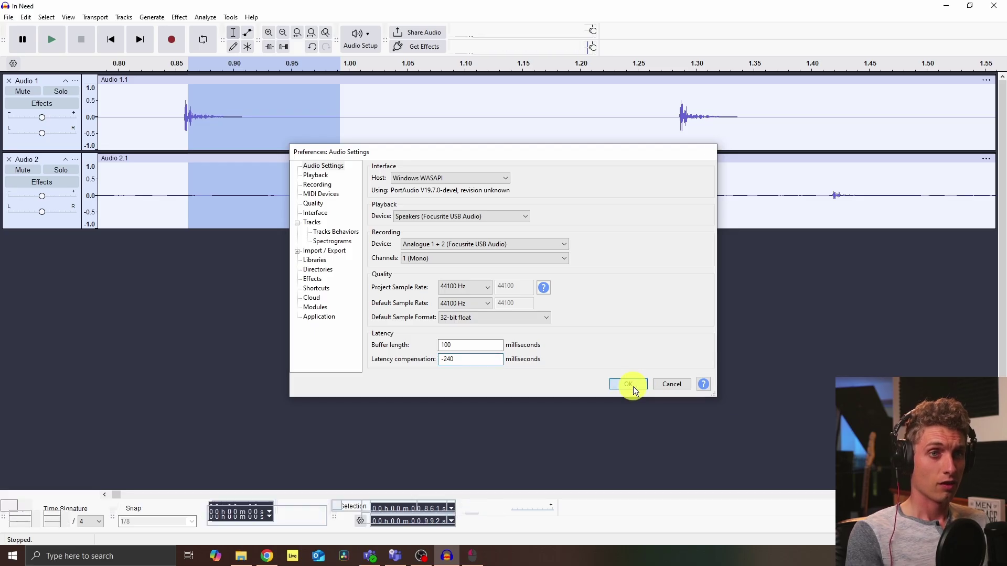
{"action": "left_click", "coordinate": [632, 387]}
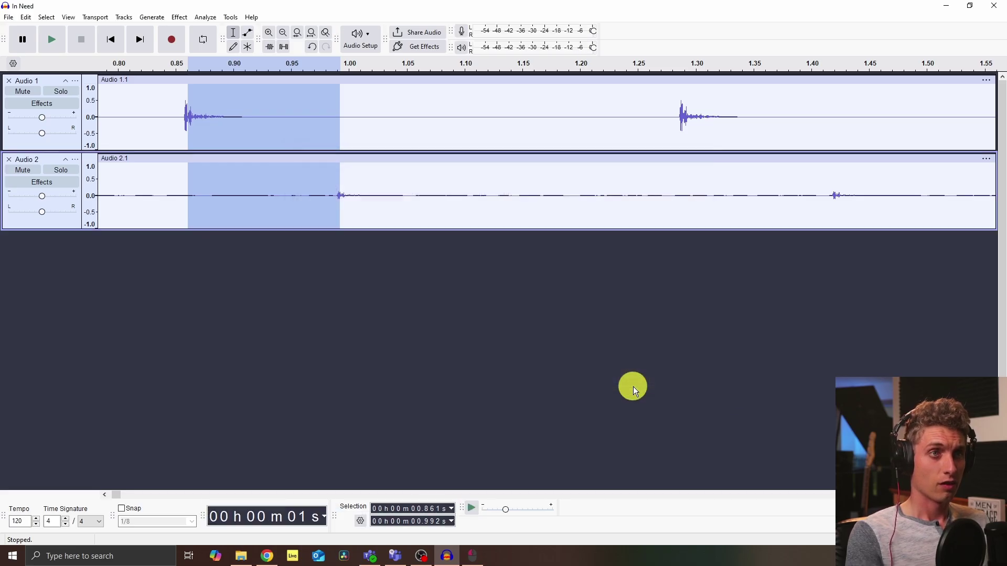
{"action": "left_click", "coordinate": [9, 160]}
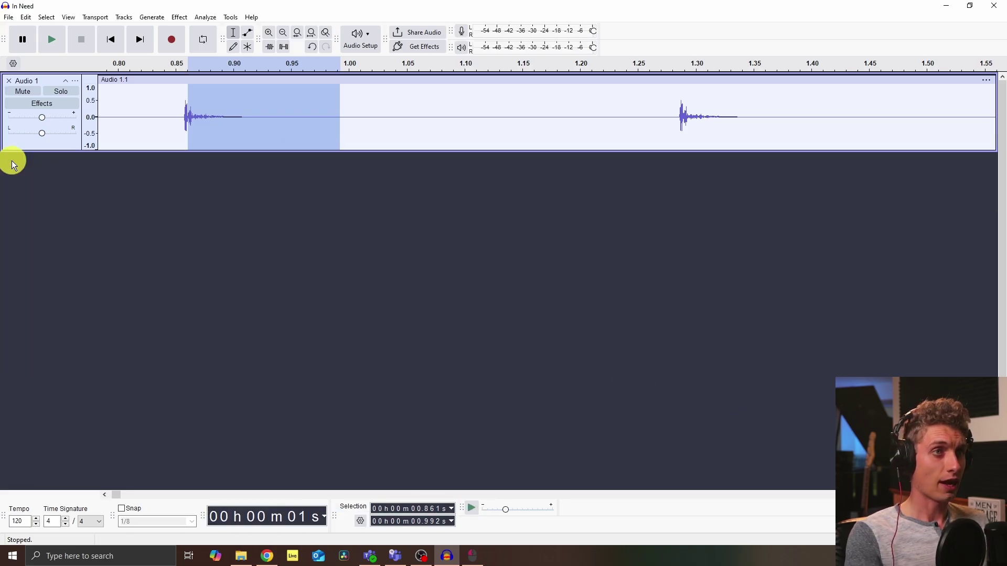
From the project start, add a fresh mono track and record a short new test take
{"action": "left_click", "coordinate": [111, 44]}
{"action": "left_click", "coordinate": [123, 17]}
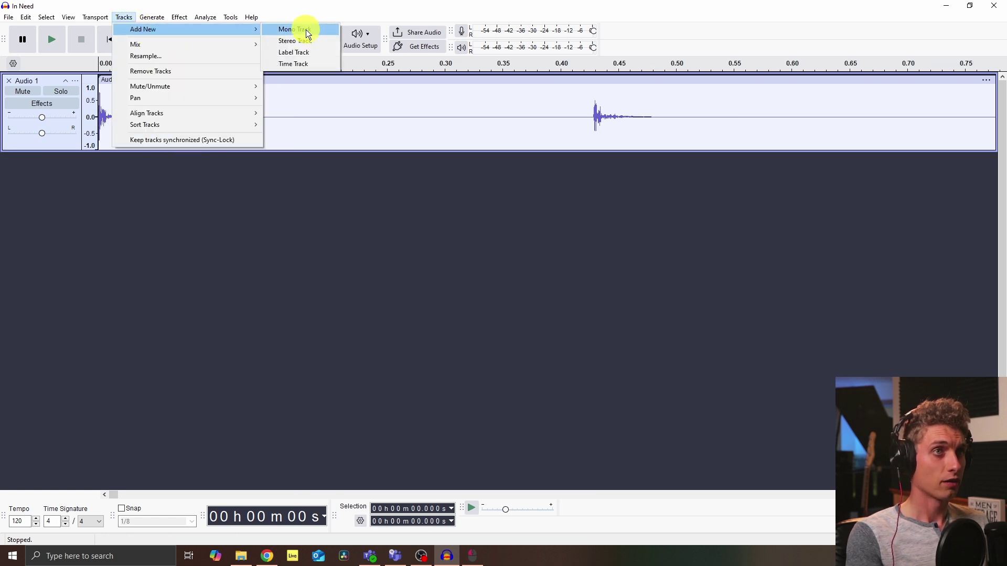
{"action": "left_click", "coordinate": [309, 34]}
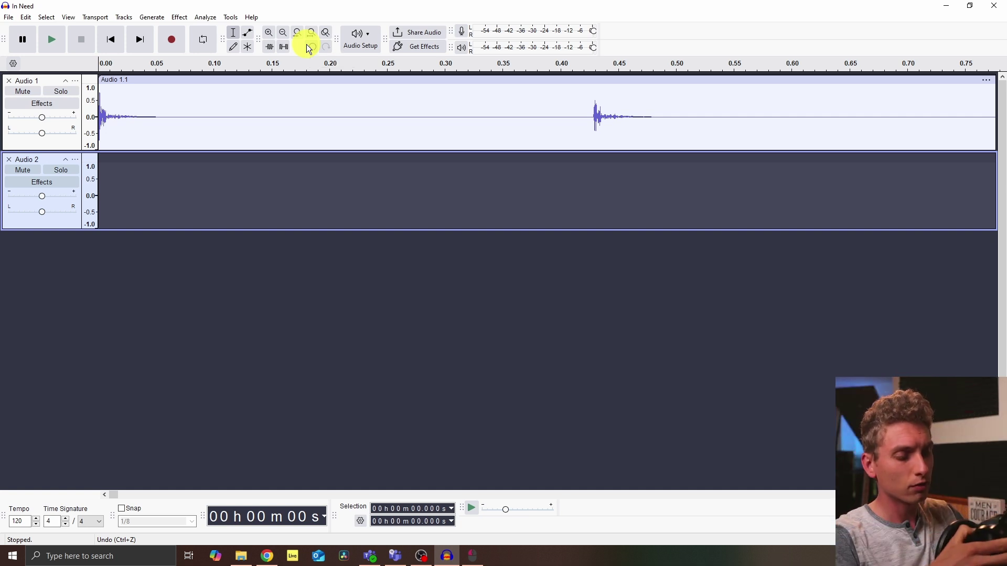
{"action": "left_click", "coordinate": [174, 44]}
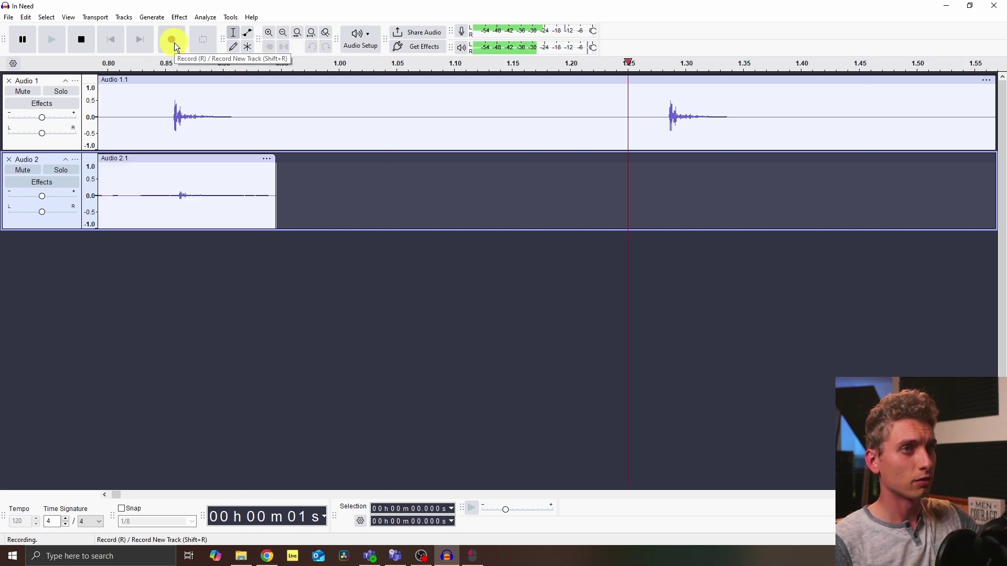
{"action": "key", "text": "space"}
{"action": "left_click", "coordinate": [336, 187]}
Measure the remaining 4 ms offset (3.429 to 3.433 s) and set latency compensation to -244 ms
{"action": "scroll", "coordinate": [348, 177], "scroll_direction": "up", "scroll_amount": 2}
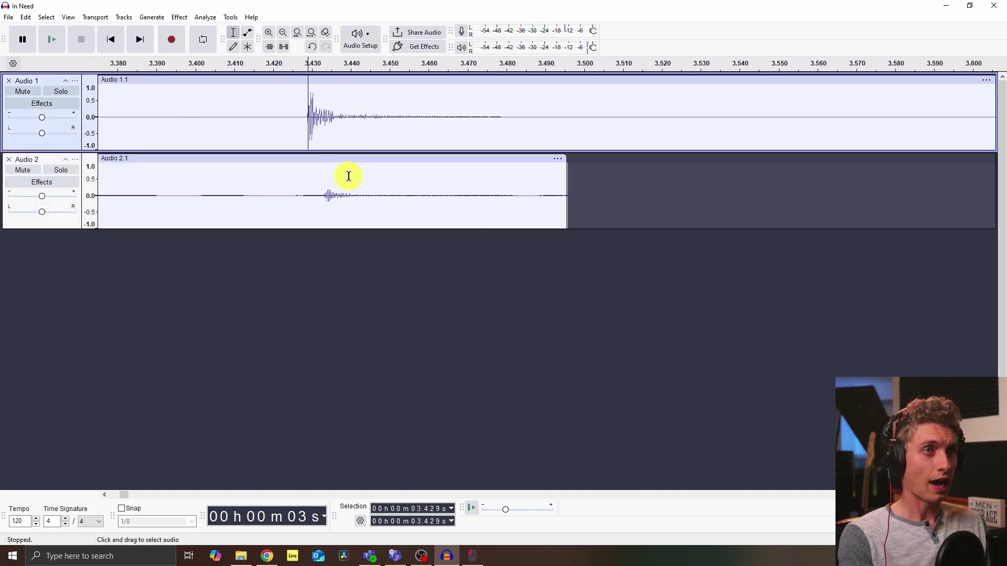
{"action": "scroll", "coordinate": [301, 162], "scroll_direction": "up", "scroll_amount": 3}
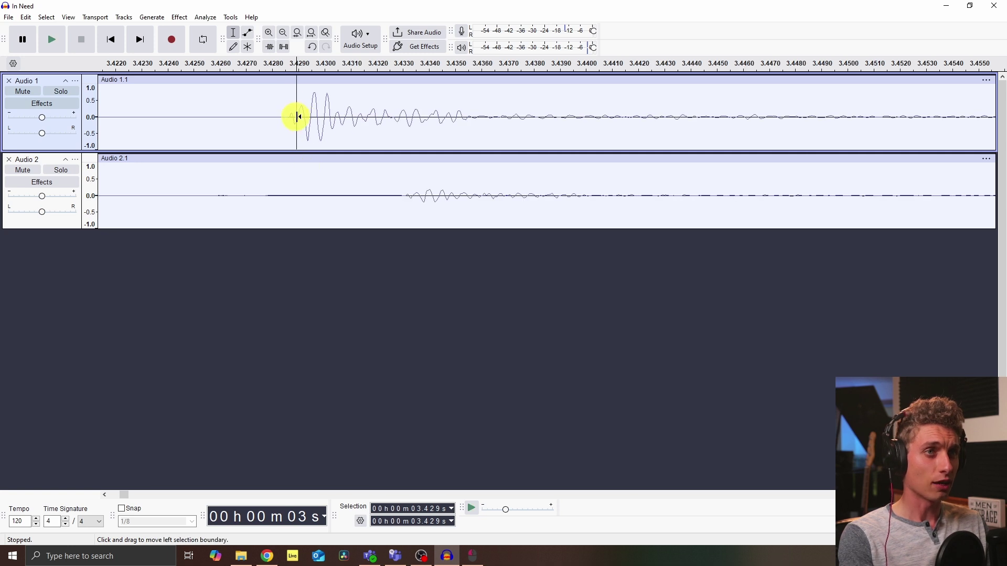
{"action": "left_click_drag", "start_coordinate": [291, 122], "coordinate": [360, 184]}
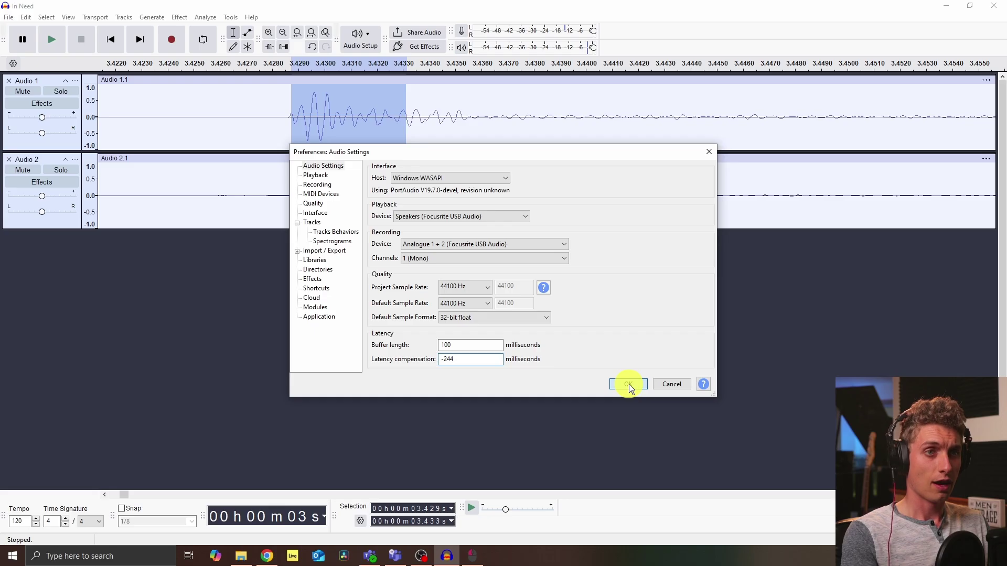
{"action": "left_click", "coordinate": [777, 505]}
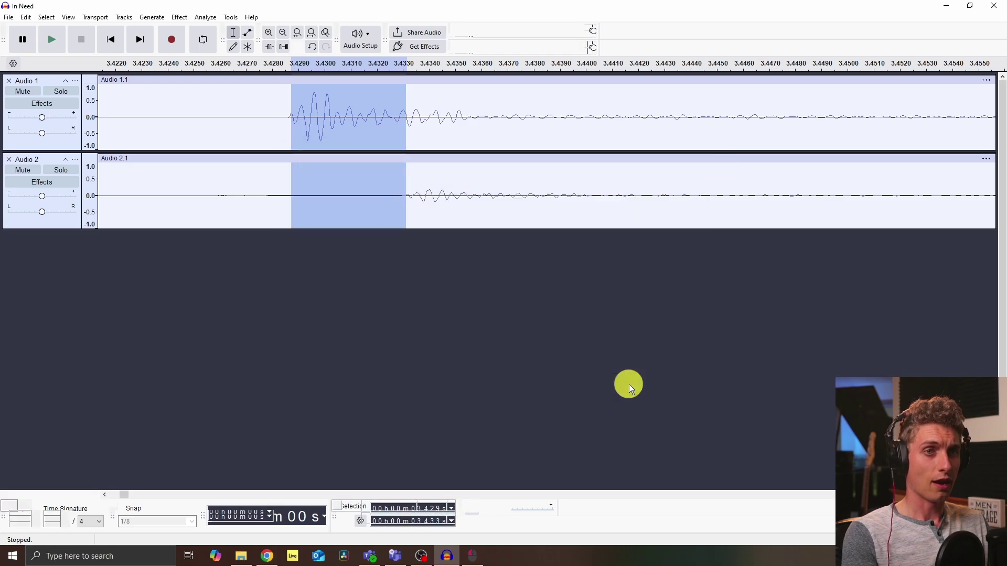